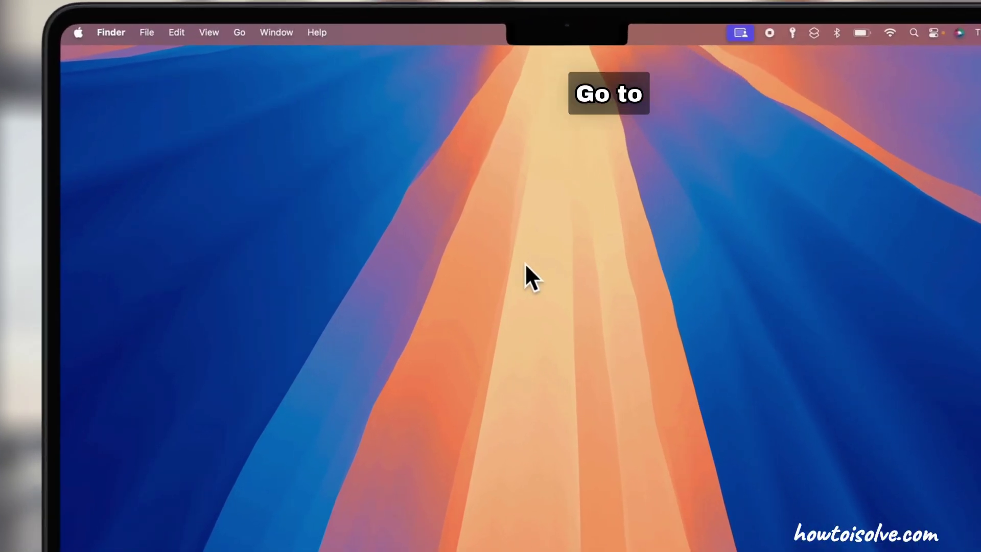
- Open the Apple menu from Finder to reach System Settings
left_click(48, 39)
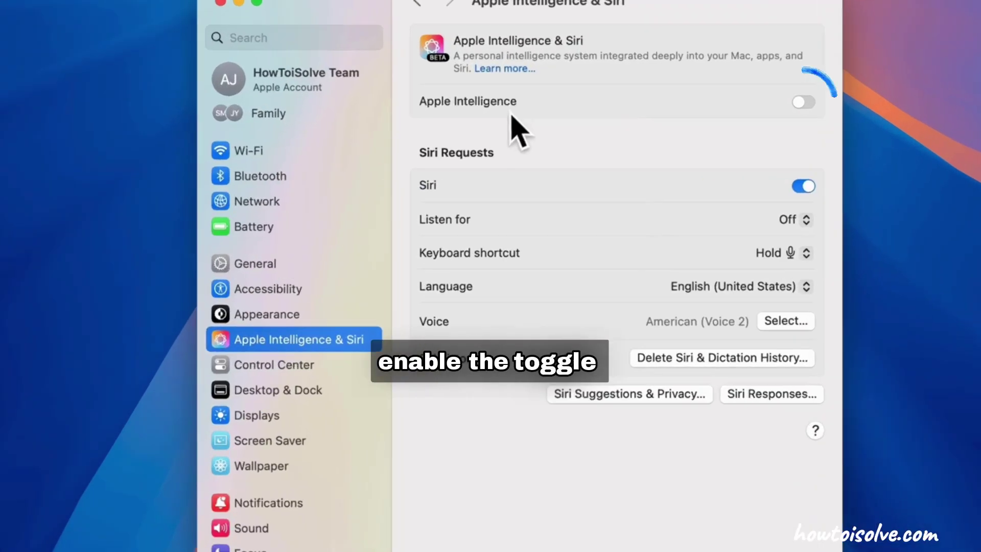
- Switch the Apple Intelligence toggle on, leaving Siri enabled too
left_click(805, 102)
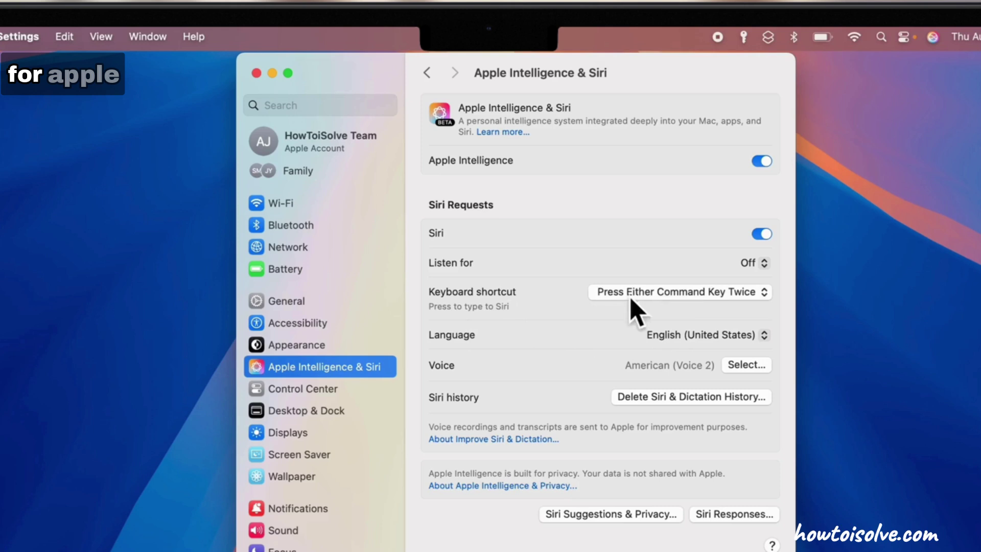
- Set Siri's keyboard shortcut to Press 🌐 S, backing out of custom recording
left_click(715, 298)
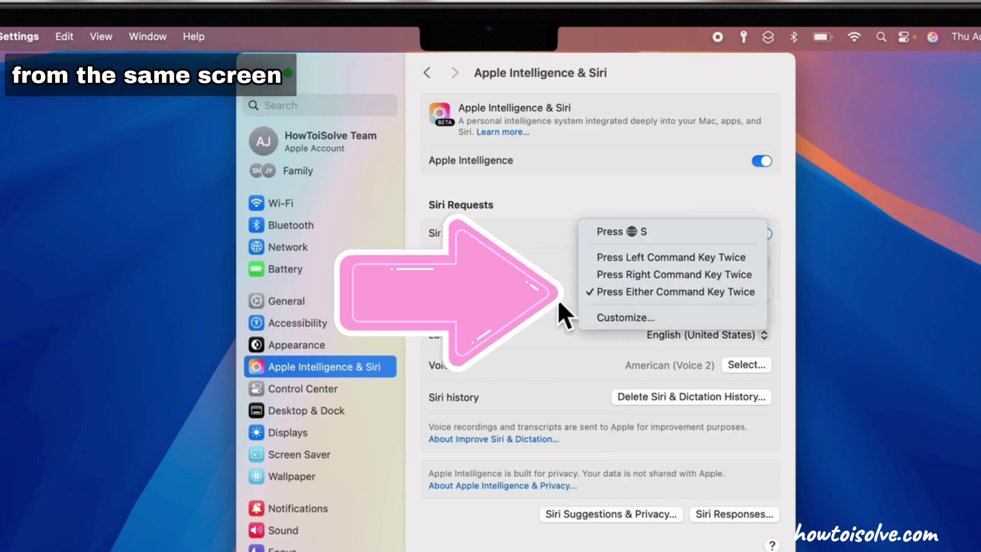
left_click(564, 314)
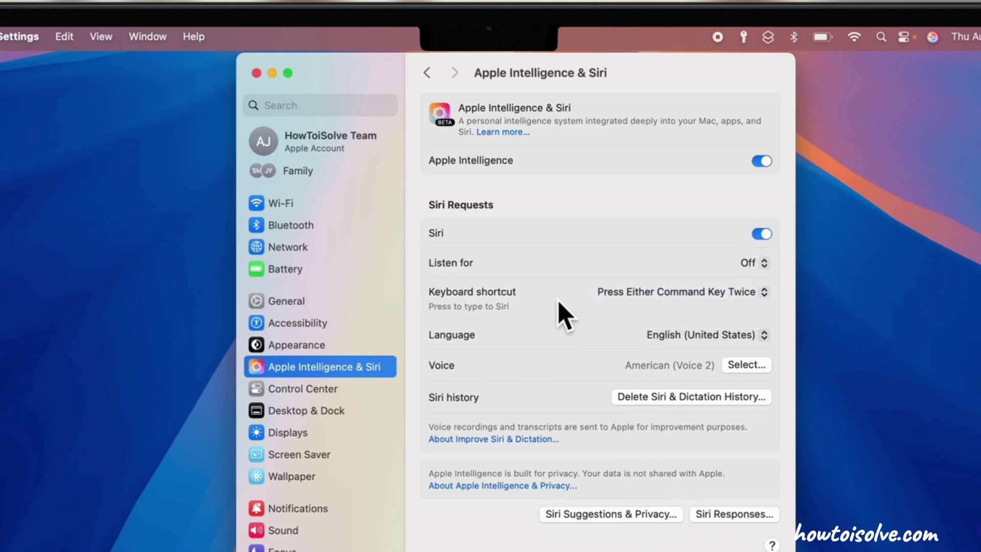
left_click(648, 293)
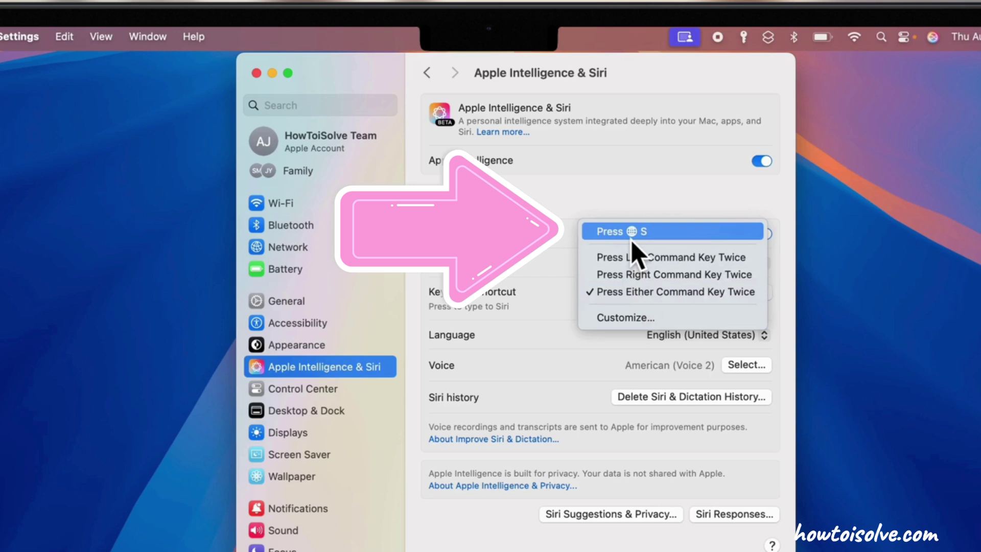
left_click(652, 231)
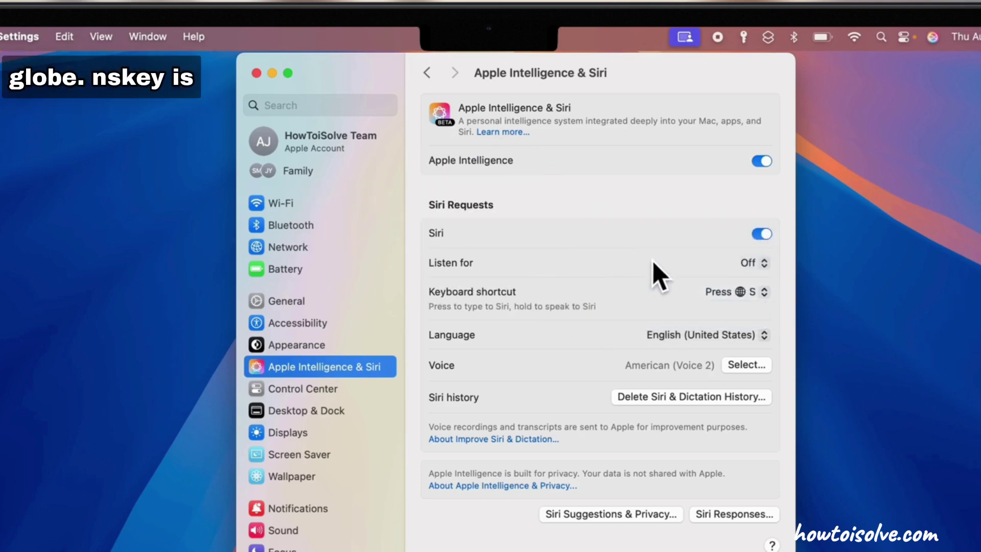
left_click(736, 301)
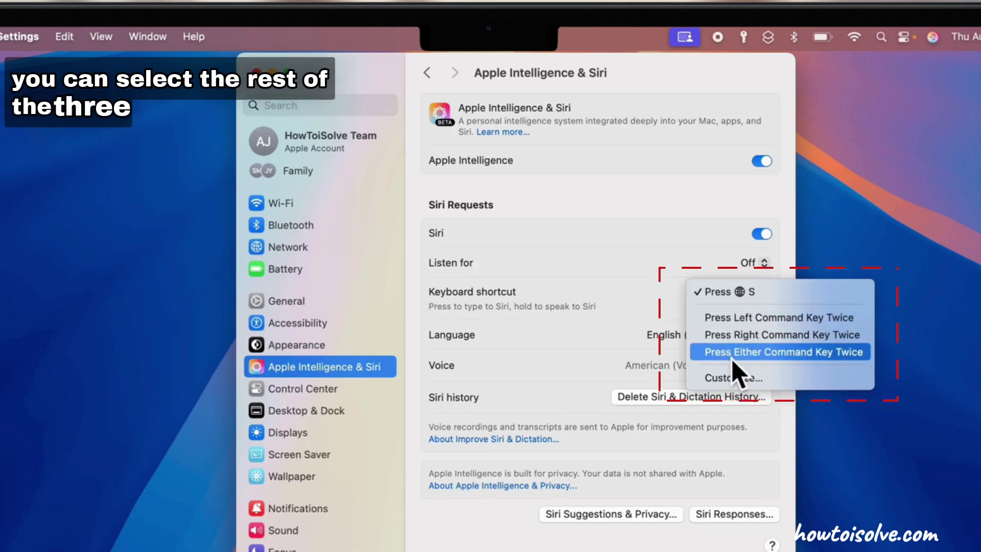
left_click(735, 378)
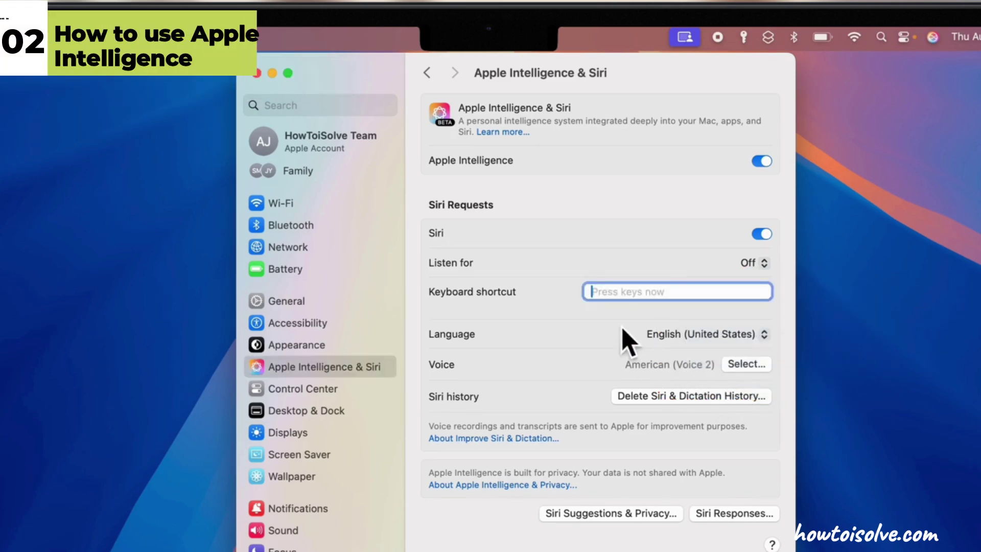
key("Escape")
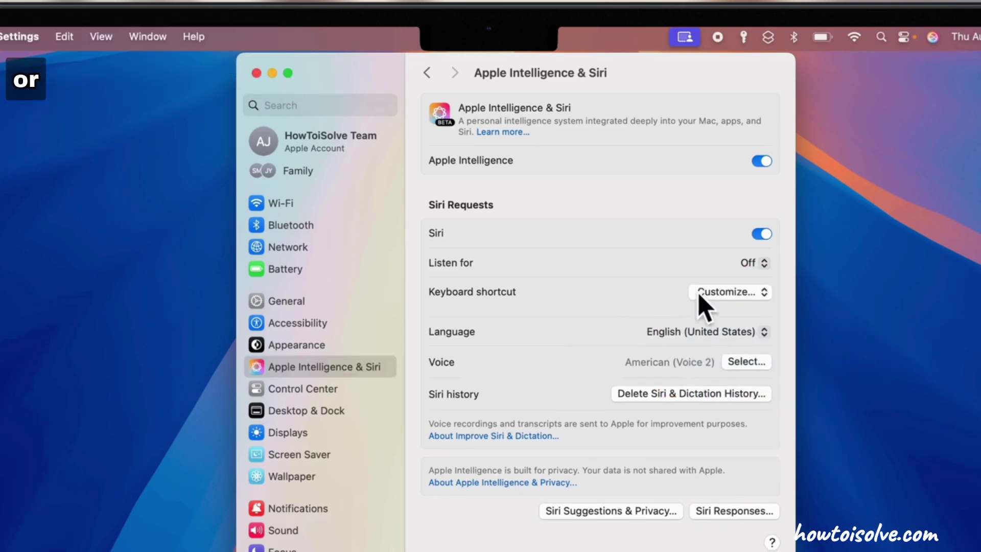
left_click(703, 297)
left_click(721, 205)
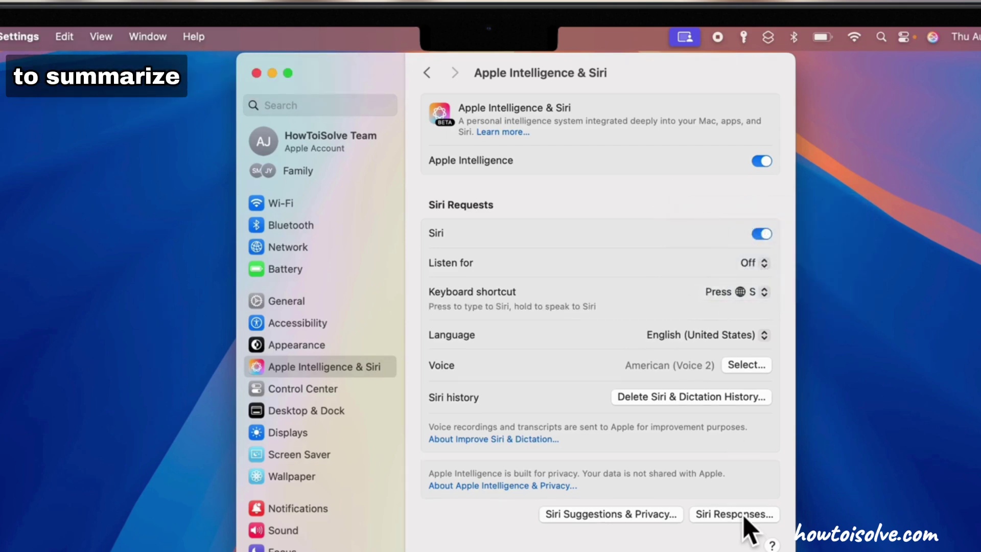
key("super+space")
type("mail")
- Launch Mail from Spotlight and summarize the open Grammarly Insights email
key("Return")
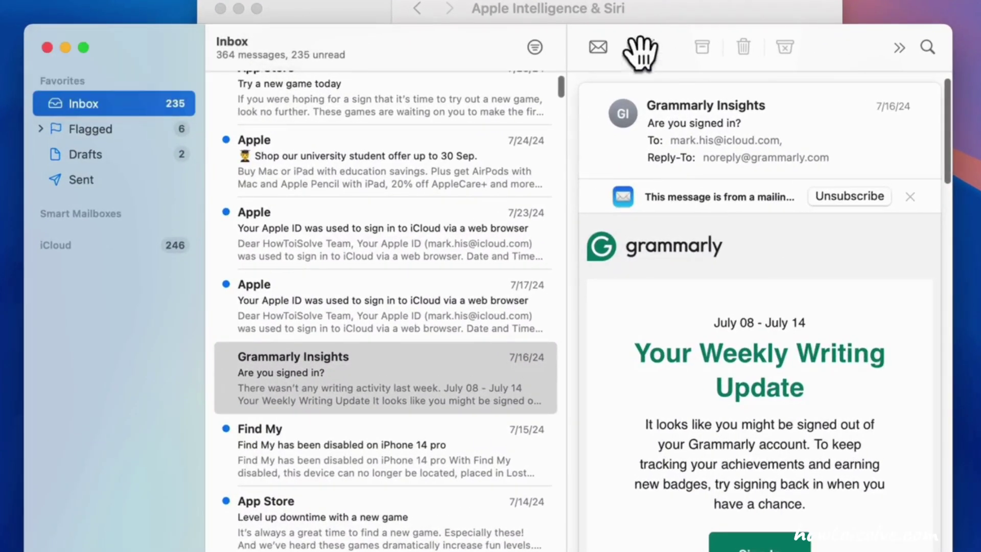
scroll(626, 165, "up", 2)
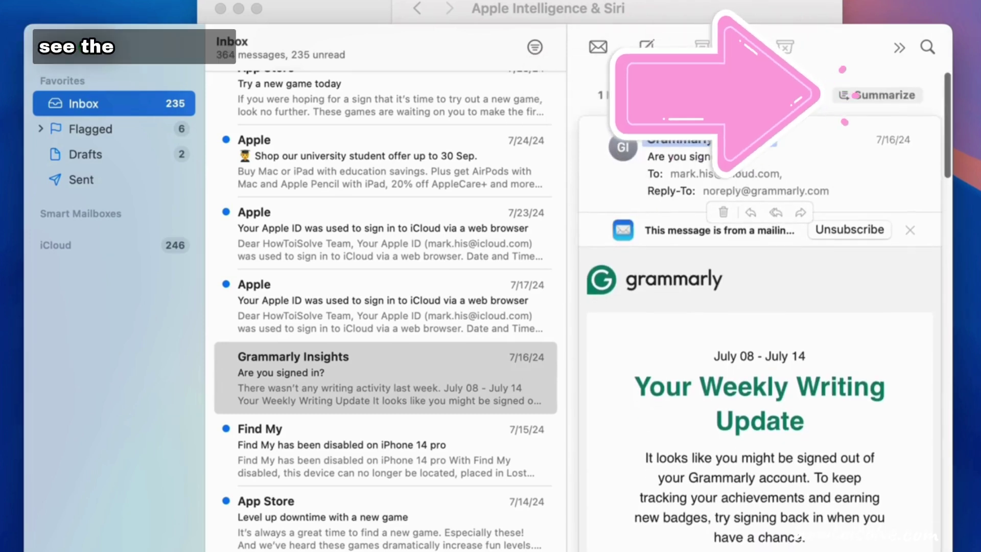
left_click(883, 96)
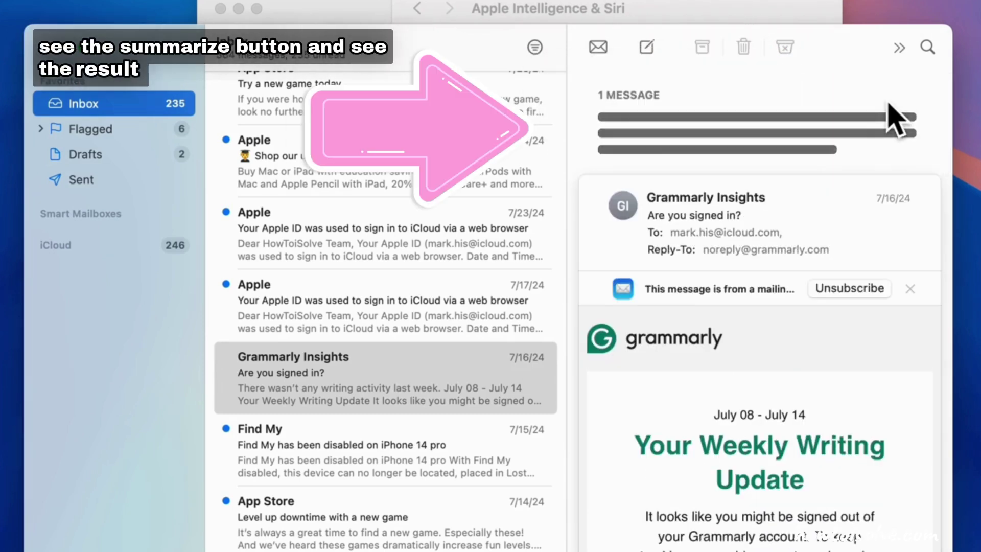